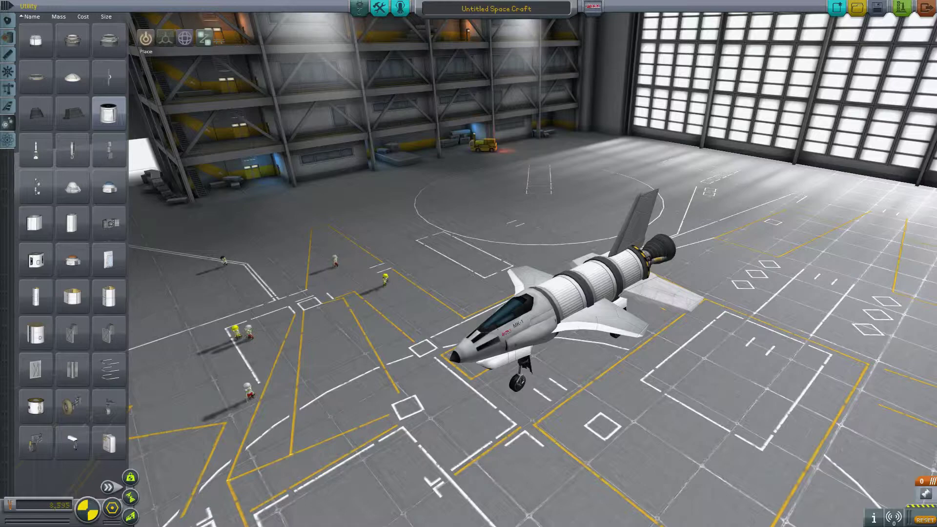
- Examine the sample spaceplane from several angles and look over the winglets among the aerodynamics parts
{"action": "key", "text": "Down"}
{"action": "key", "text": "Left"}
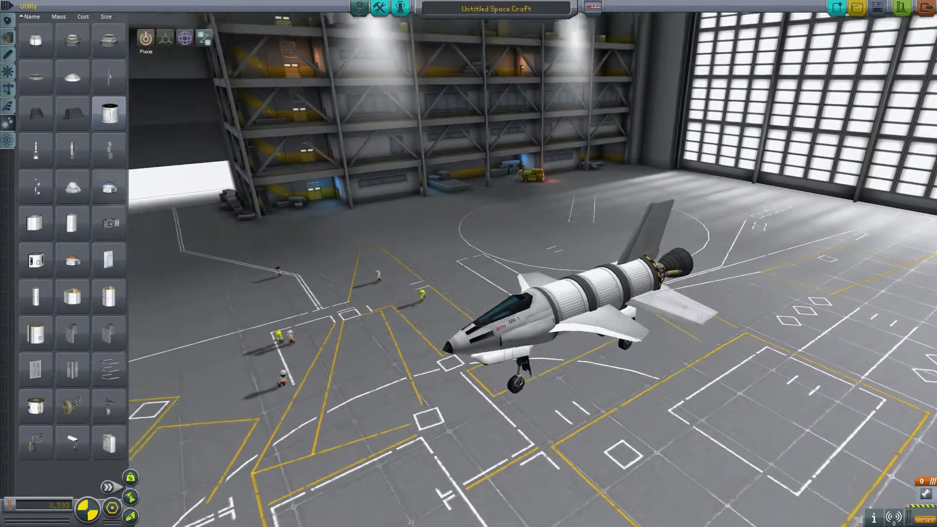
{"action": "key", "text": "Up"}
{"action": "key", "text": "Left"}
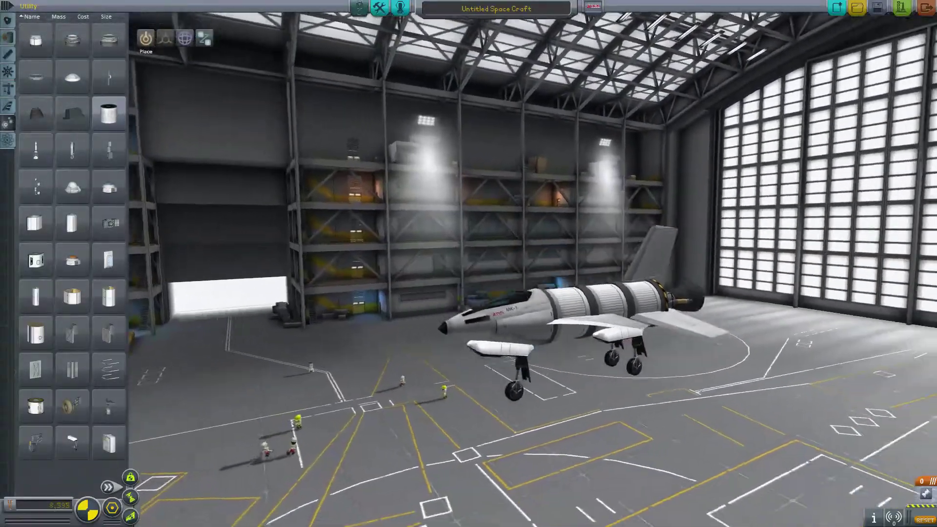
{"action": "key", "text": "Right"}
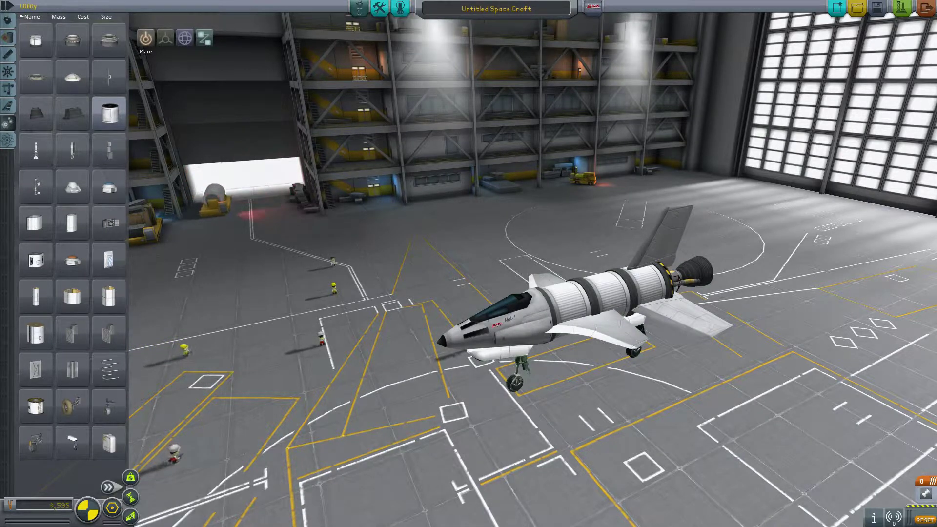
{"action": "left_click", "coordinate": [8, 106]}
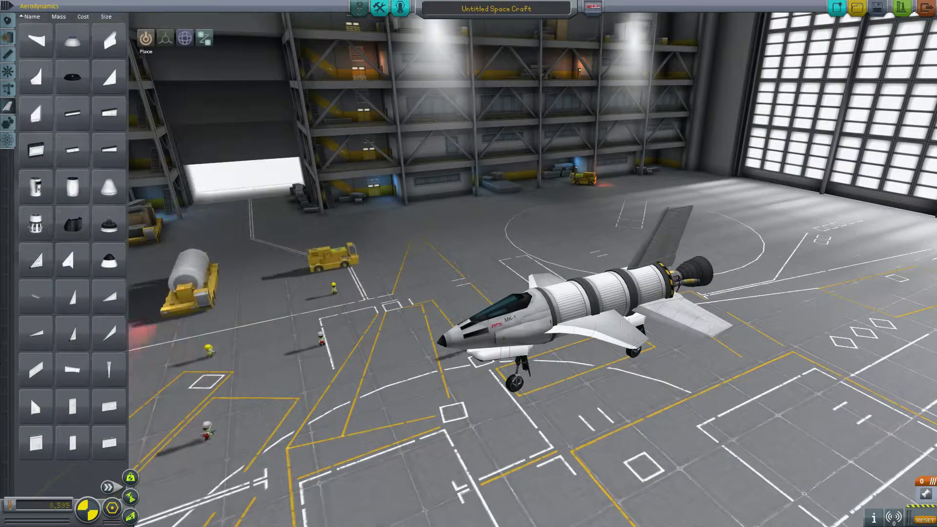
{"action": "mouse_move", "coordinate": [35, 76]}
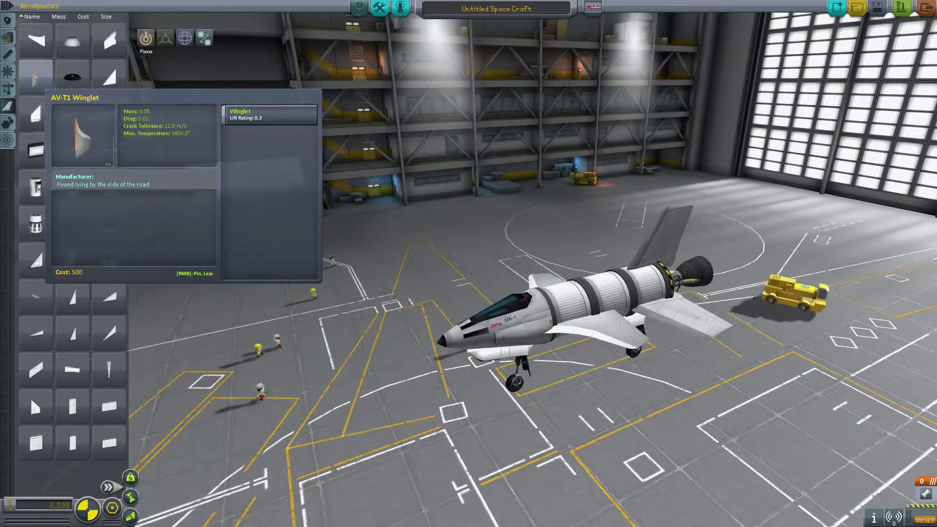
{"action": "mouse_move", "coordinate": [109, 40]}
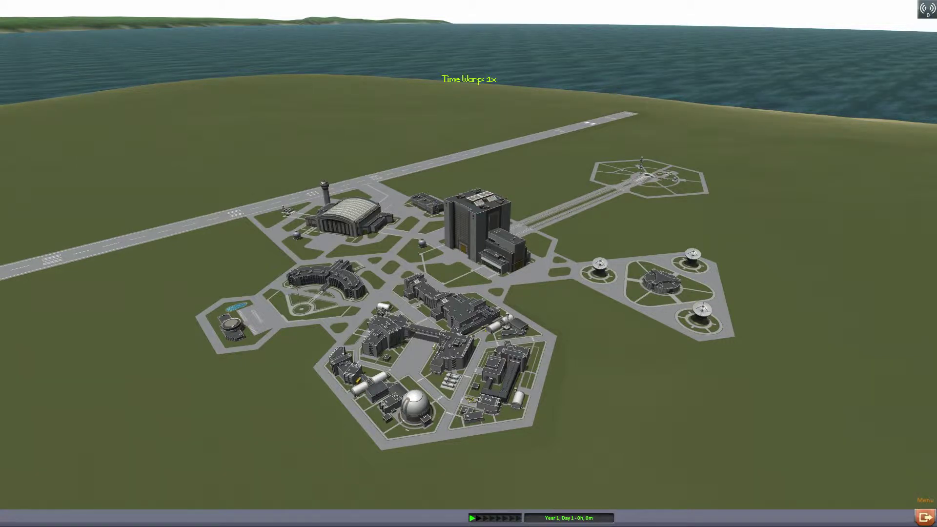
- Leave the space center and start a new Career game with the player name "test"
{"action": "key", "text": "Escape"}
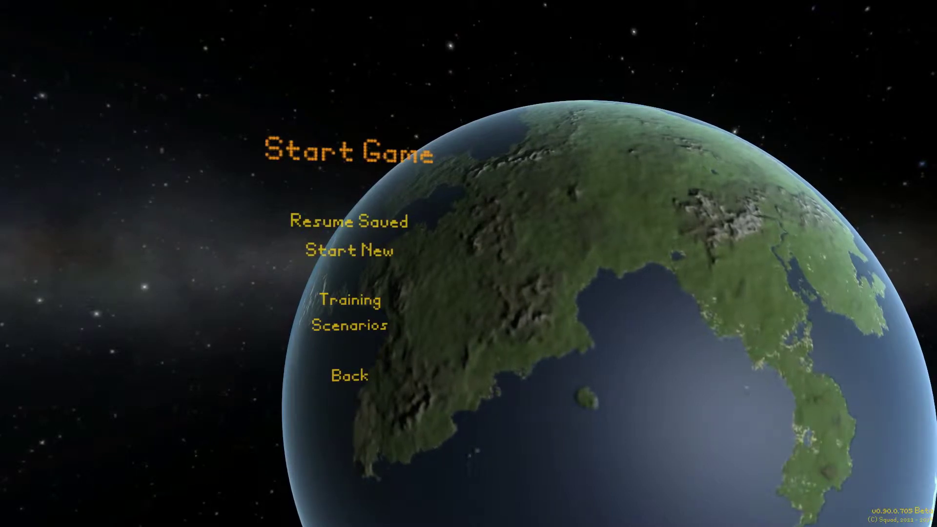
{"action": "left_click", "coordinate": [349, 251]}
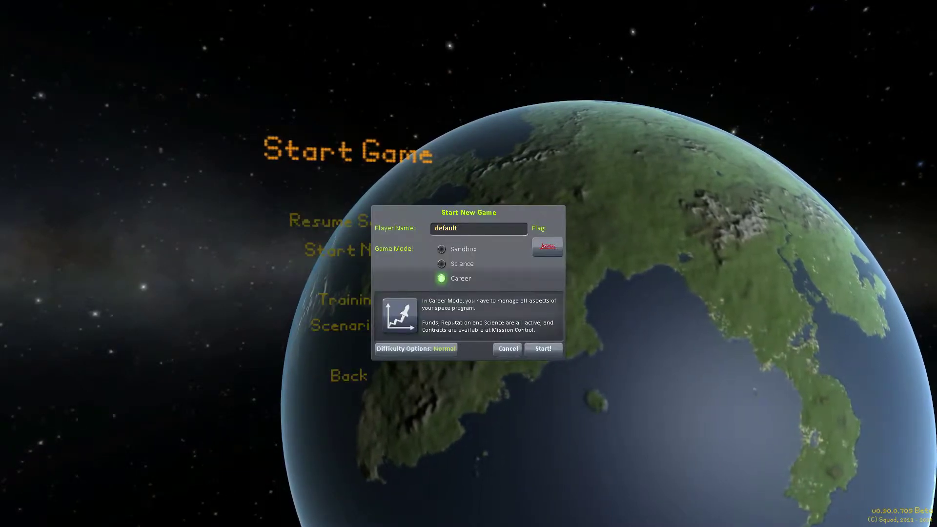
{"action": "left_click", "coordinate": [458, 228]}
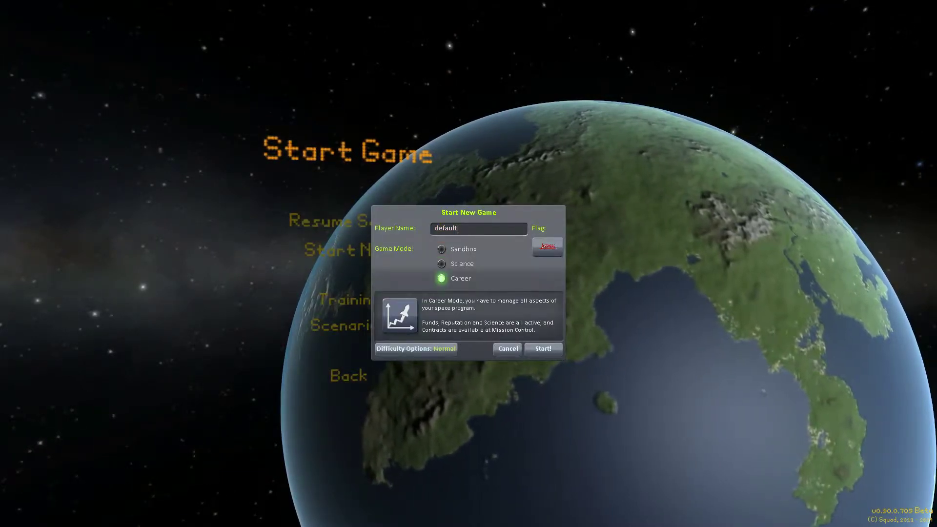
{"action": "key", "text": "BackSpace"}
{"action": "key", "text": "BackSpace"}
{"action": "key", "text": "BackSpace"}
{"action": "key", "text": "BackSpace"}
{"action": "key", "text": "BackSpace"}
{"action": "key", "text": "BackSpace"}
{"action": "key", "text": "BackSpace"}
{"action": "type", "text": "test"}
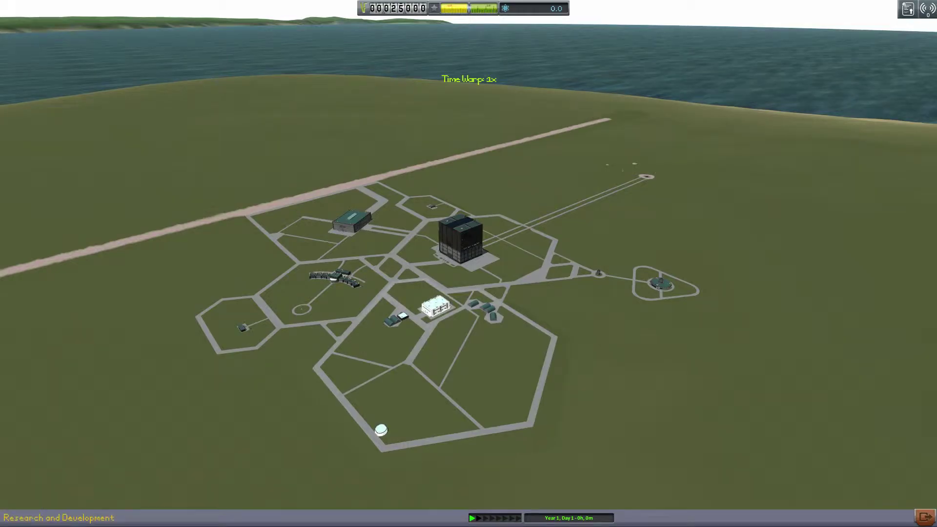
- In Research and Development, examine the parts offered by the Start and Basic Rocketry technologies
{"action": "left_click", "coordinate": [436, 306]}
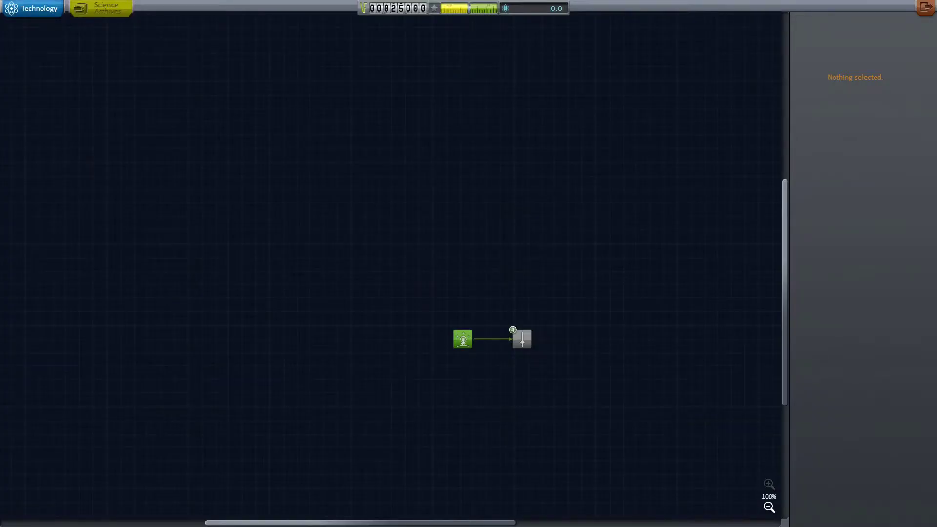
{"action": "left_click", "coordinate": [462, 339]}
{"action": "mouse_move", "coordinate": [886, 155]}
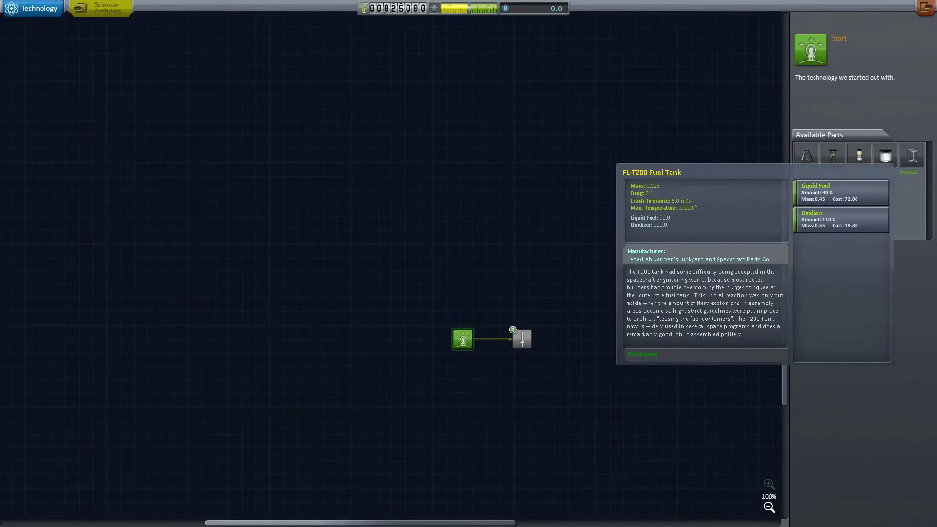
{"action": "mouse_move", "coordinate": [833, 155]}
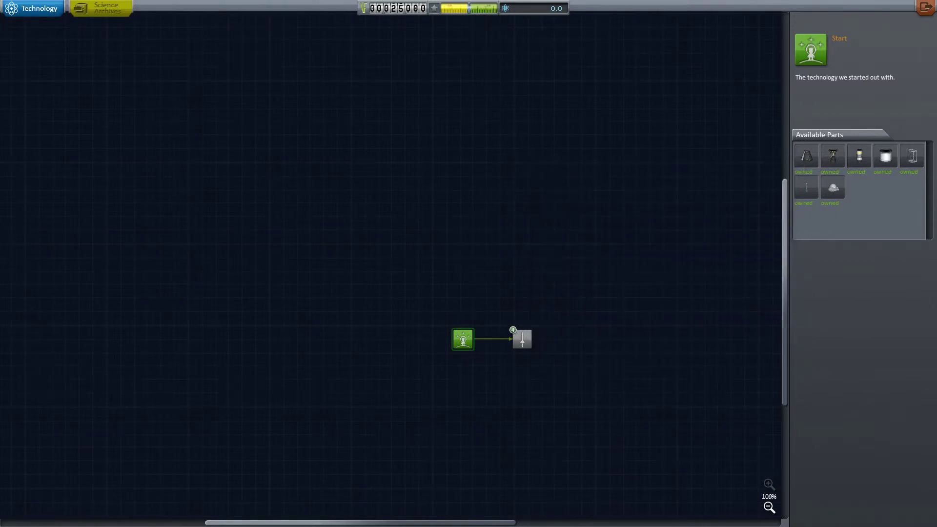
{"action": "mouse_move", "coordinate": [826, 190]}
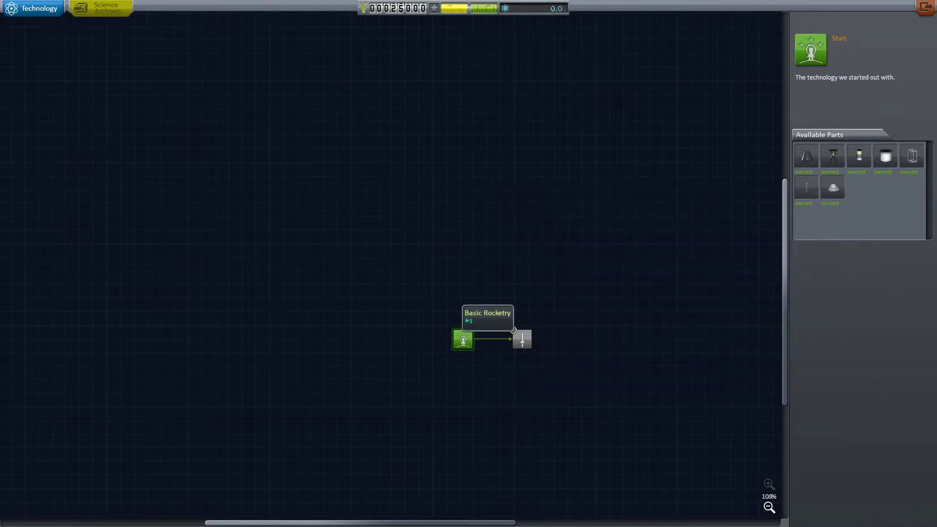
{"action": "left_click", "coordinate": [521, 339]}
{"action": "left_click", "coordinate": [464, 341]}
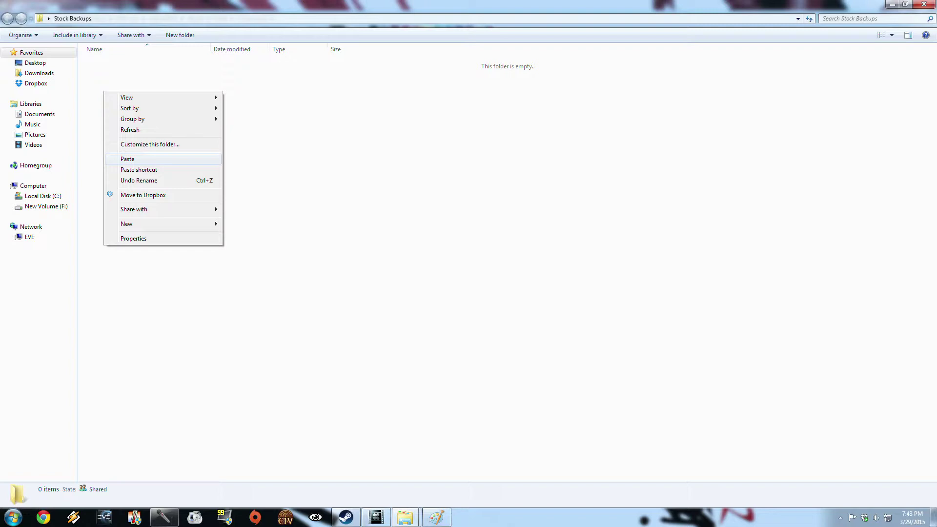
- Switch to Windows Explorer and paste the copied files into the Stock Backups folder
{"action": "left_click", "coordinate": [127, 159]}
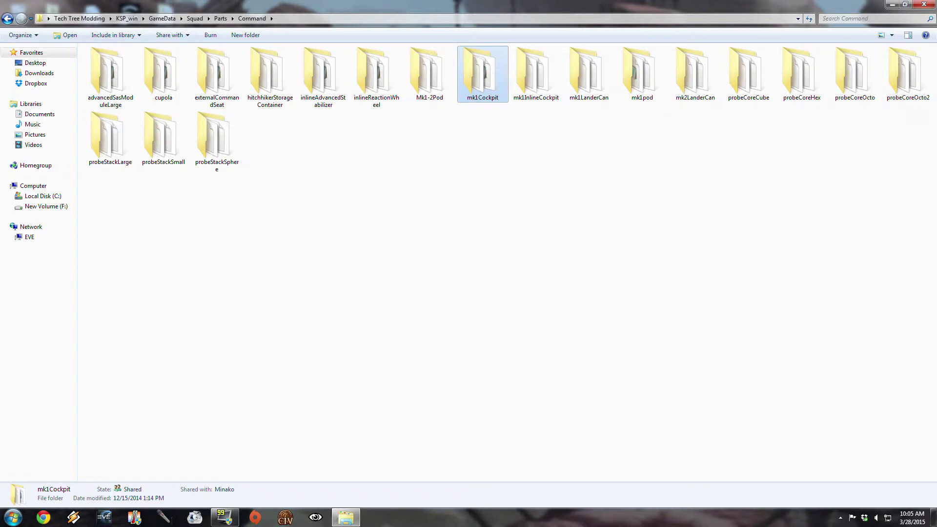
- Open the mk1Cockpit folder in Parts\Command and undo the last edit in mk1Cockpit.cfg
{"action": "key", "text": "Return"}
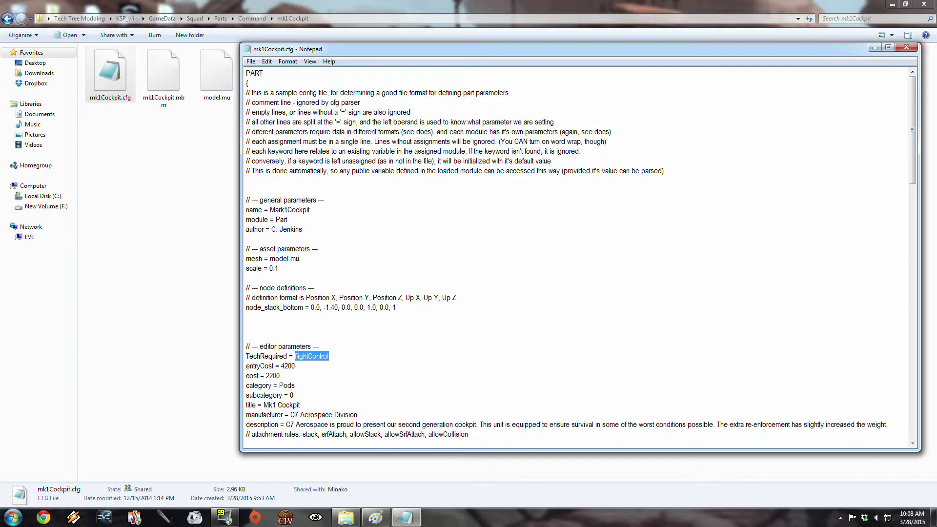
{"action": "key", "text": "ctrl+z"}
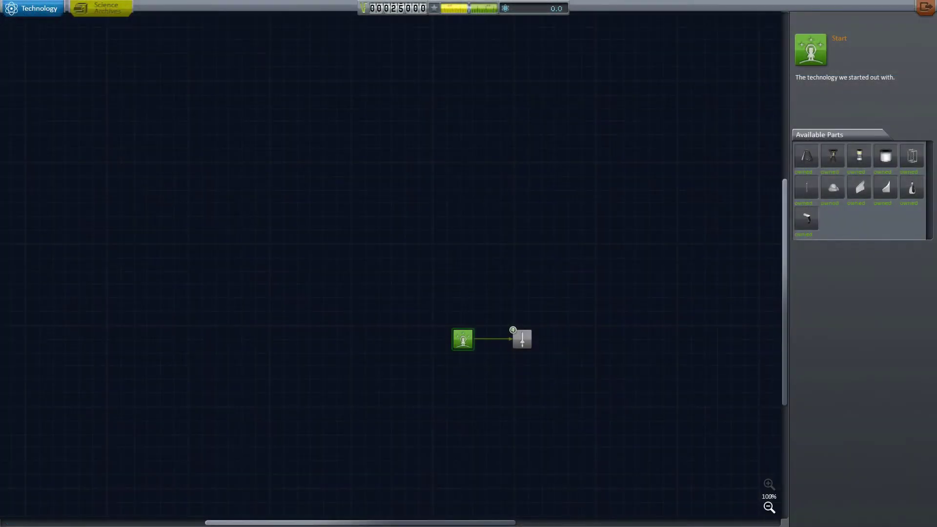
- Back in Kerbal Space Program, examine the parts added to the Start technology and leave Research and Development
{"action": "mouse_move", "coordinate": [860, 188]}
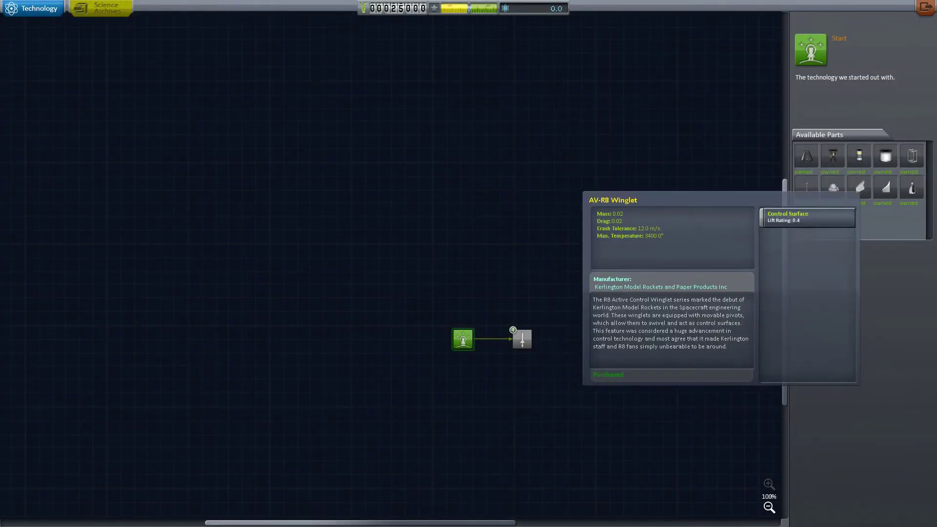
{"action": "mouse_move", "coordinate": [911, 189]}
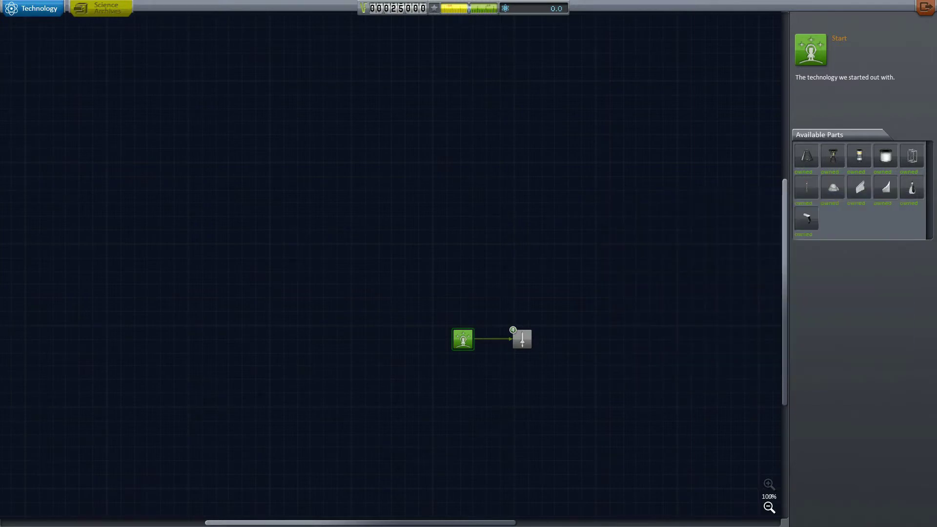
{"action": "mouse_move", "coordinate": [807, 219]}
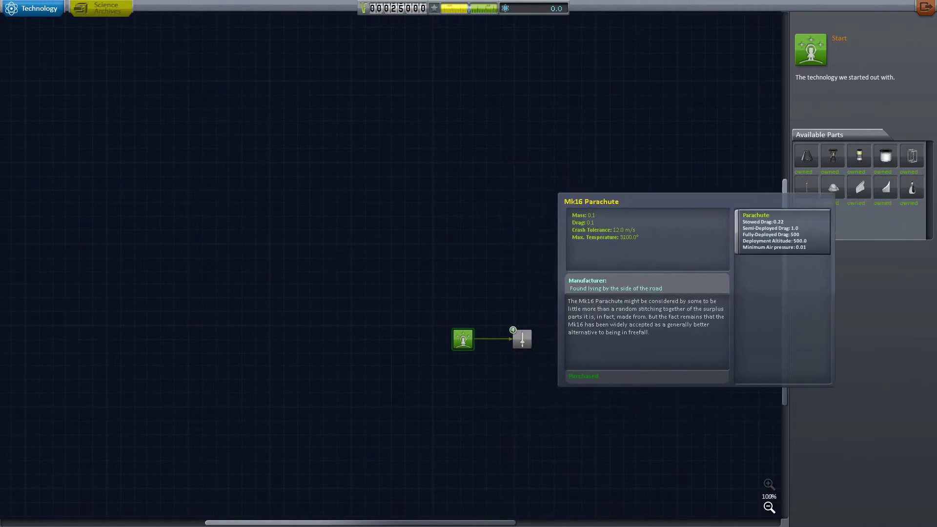
{"action": "left_click", "coordinate": [926, 8]}
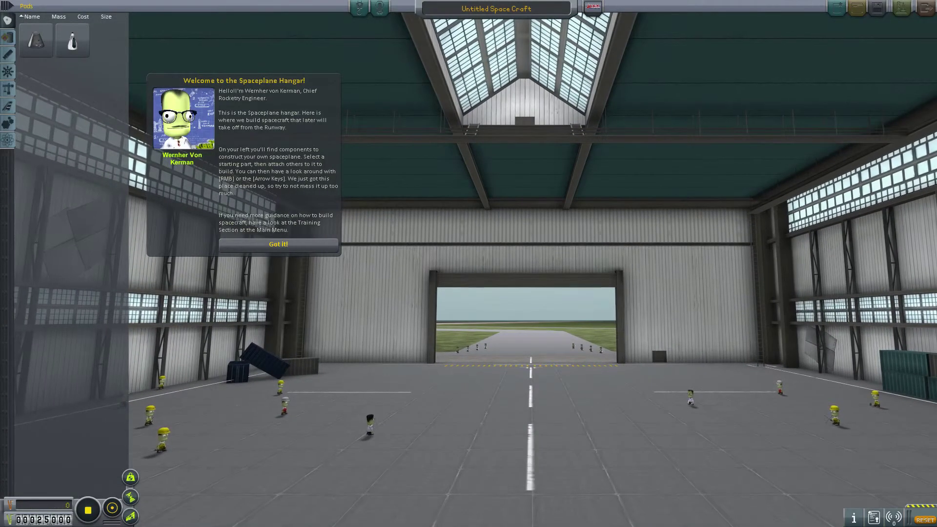
- Dismiss the Spaceplane Hangar welcome message and place the Mk1 Cockpit as the craft's first part
{"action": "left_click", "coordinate": [278, 244]}
{"action": "left_click", "coordinate": [72, 41]}
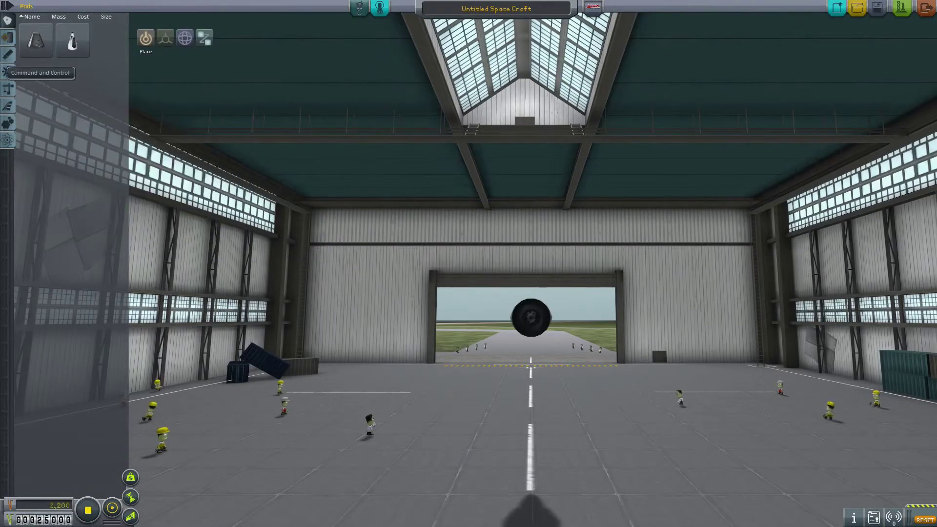
{"action": "left_click", "coordinate": [8, 54]}
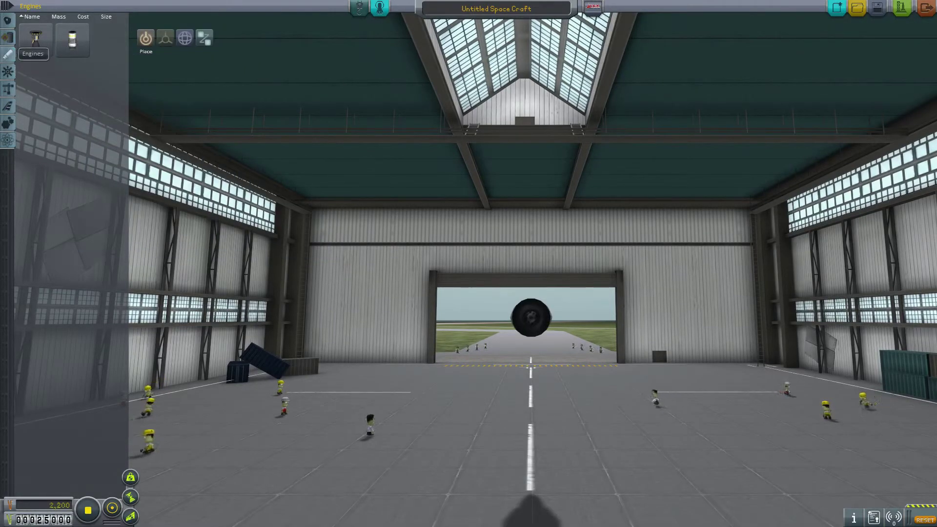
- Attach three FL-T200 Fuel Tanks in line behind the cockpit
{"action": "left_click_drag", "start_coordinate": [469, 263], "coordinate": [635, 313]}
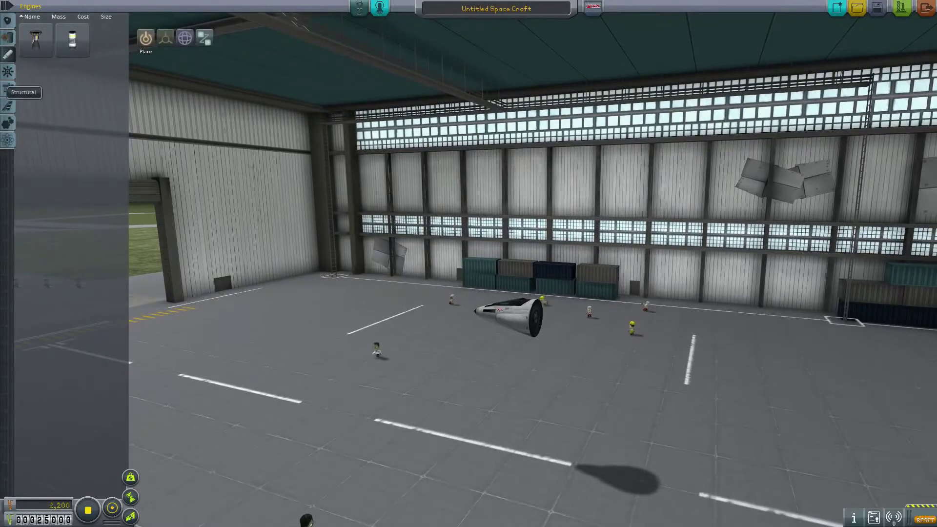
{"action": "left_click", "coordinate": [8, 37]}
{"action": "left_click", "coordinate": [36, 40]}
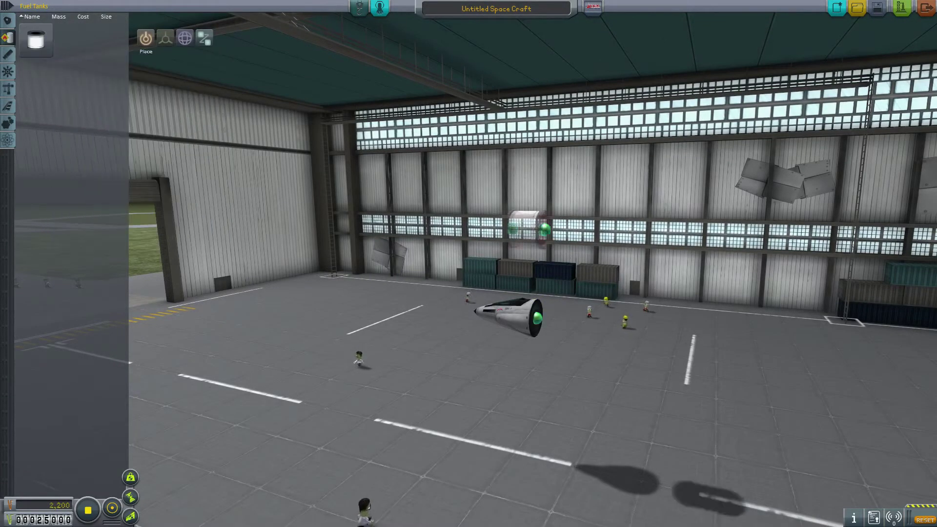
{"action": "left_click", "coordinate": [554, 318]}
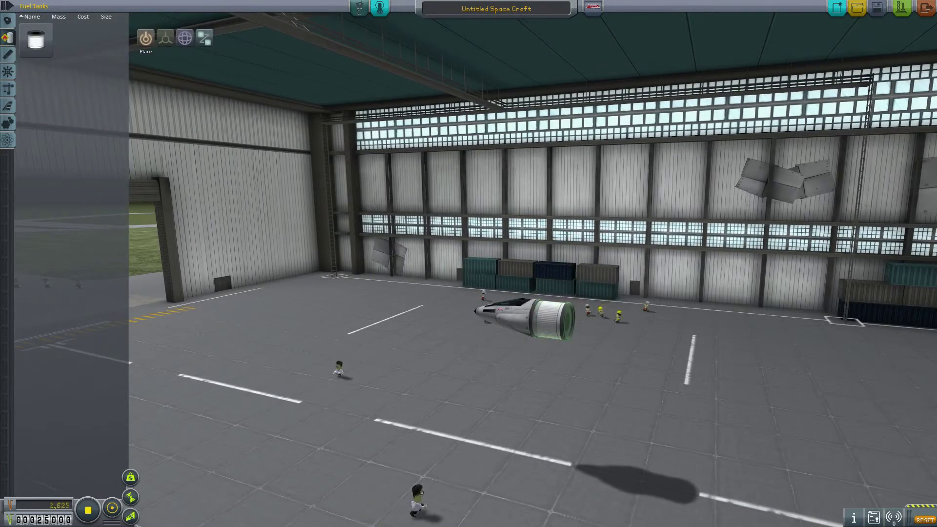
{"action": "left_click", "coordinate": [554, 320], "text": "alt"}
{"action": "left_click", "coordinate": [619, 328]}
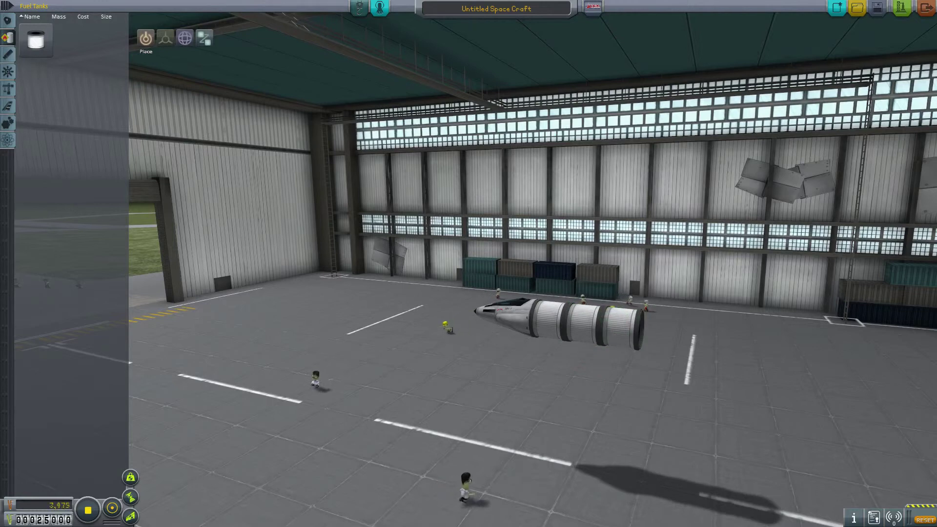
- Attach a liquid-fuel engine to the rear end of the last fuel tank
{"action": "left_click", "coordinate": [7, 55]}
{"action": "left_click", "coordinate": [35, 39]}
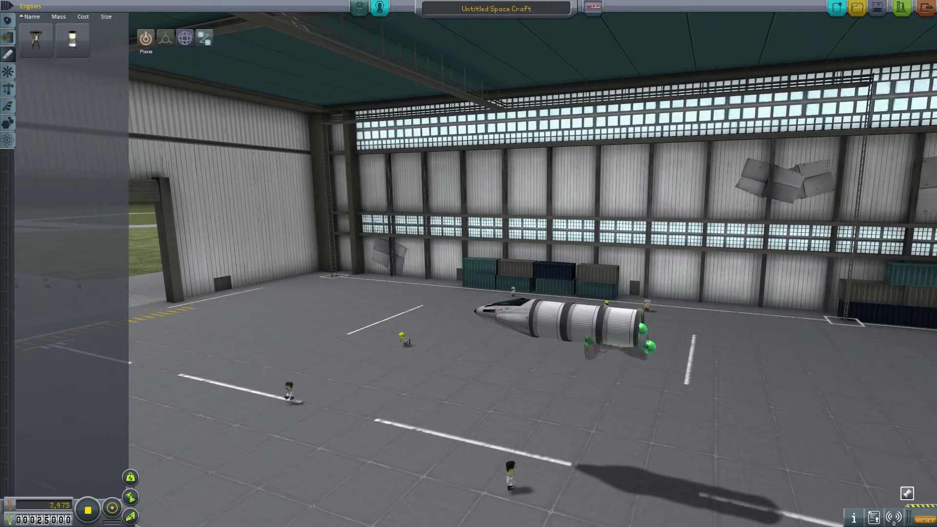
{"action": "left_click", "coordinate": [679, 331]}
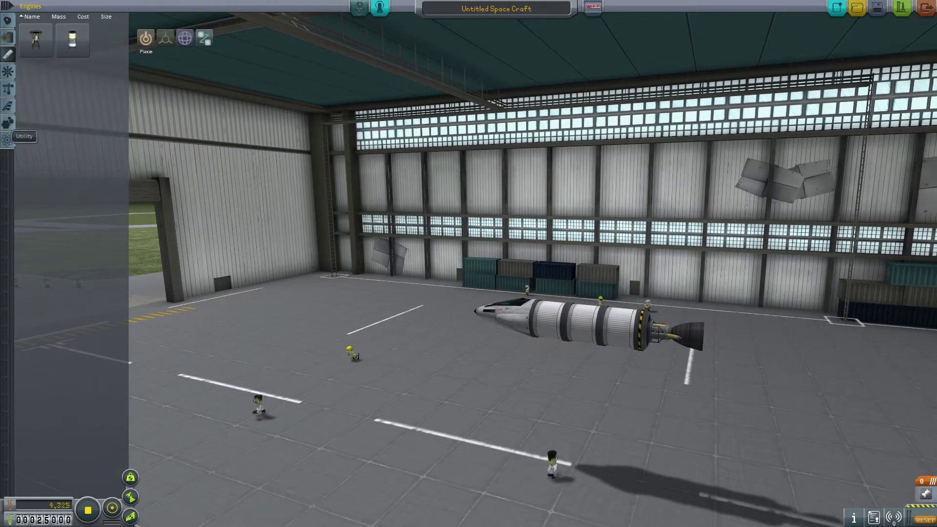
- Attach one Small Gear Bay under the cockpit and a mirrored pair beneath the rear fuel tank
{"action": "left_click", "coordinate": [8, 123]}
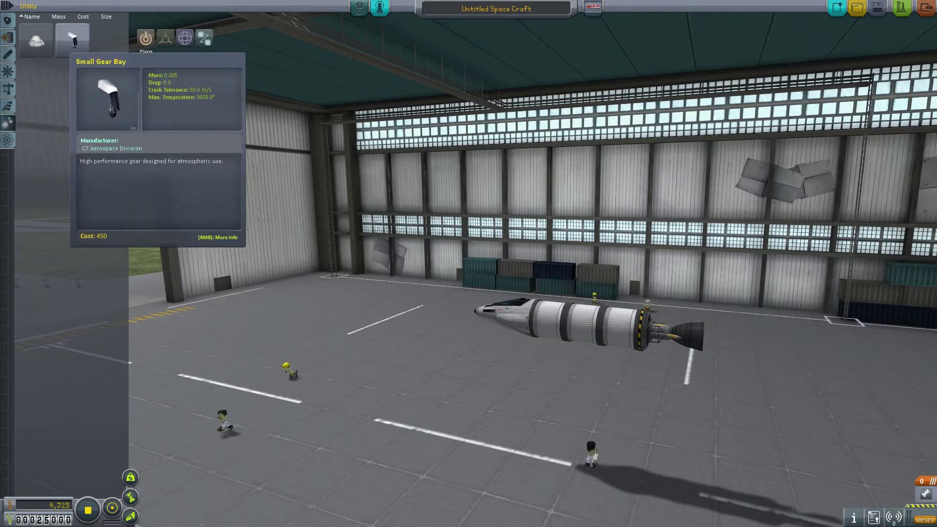
{"action": "left_click", "coordinate": [72, 40]}
{"action": "left_click_drag", "start_coordinate": [163, 382], "coordinate": [616, 310]}
{"action": "scroll", "coordinate": [616, 311], "scroll_direction": "up", "scroll_amount": 3}
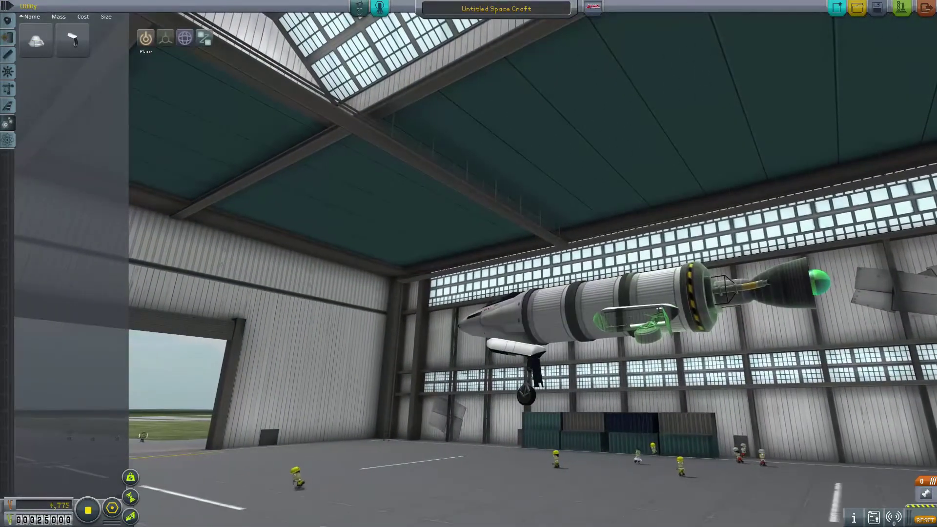
{"action": "key", "text": "x"}
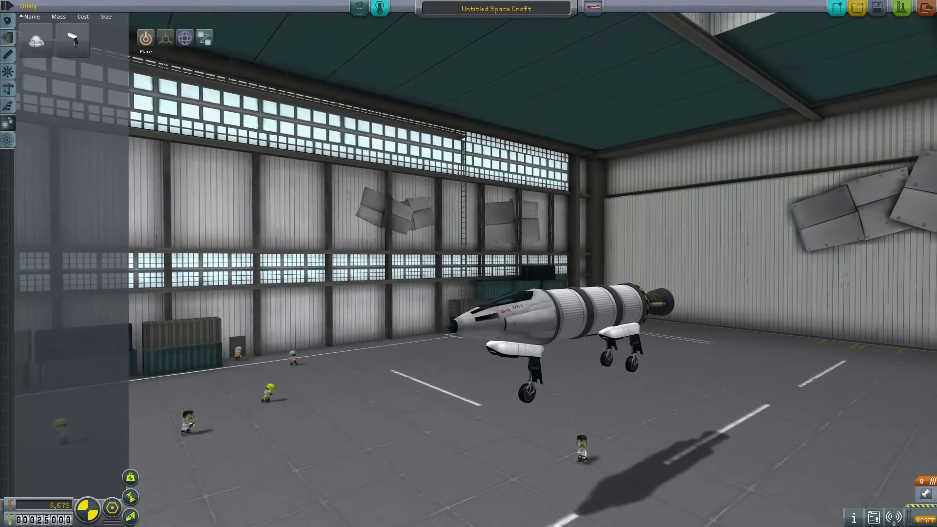
- Attach a mirrored pair of AV-R8 Winglets to the rear fuel tank as wings and a single upright one on top as the tail fin
{"action": "left_click", "coordinate": [7, 106]}
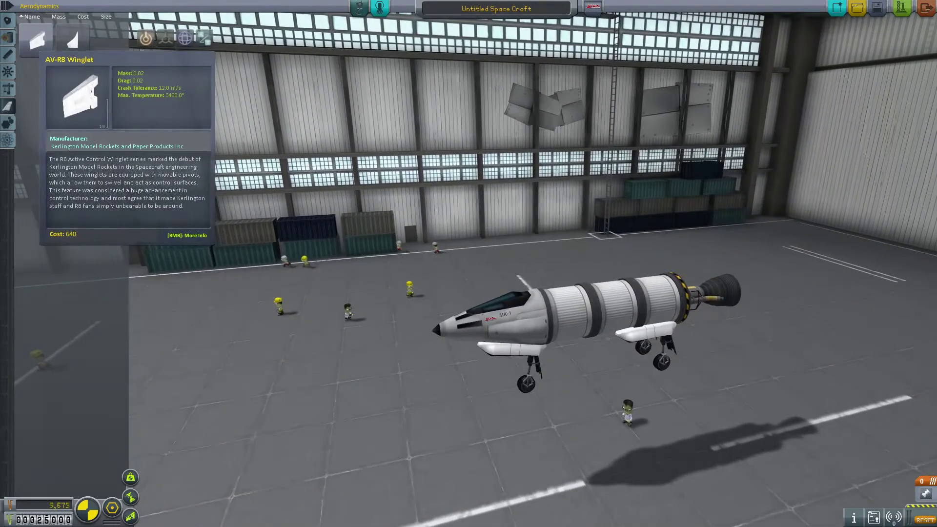
{"action": "left_click", "coordinate": [36, 40]}
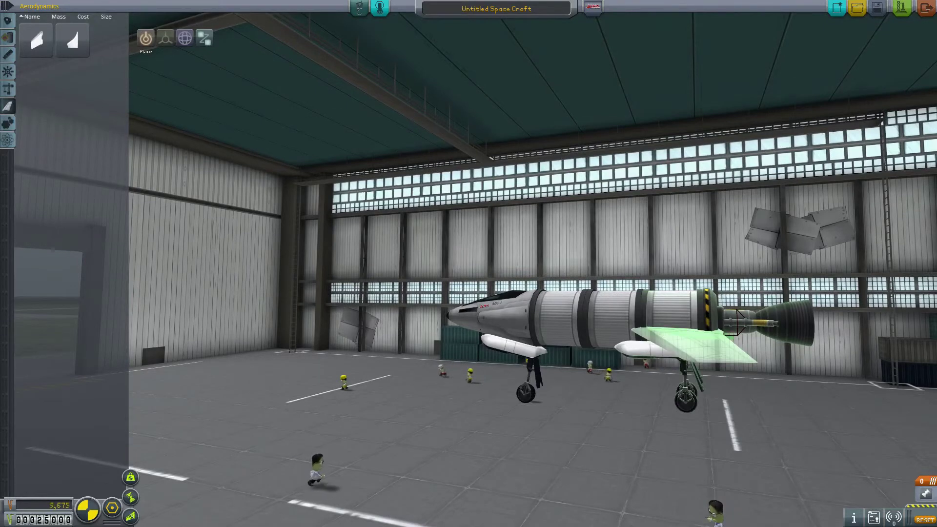
{"action": "left_click", "coordinate": [684, 332]}
{"action": "left_click", "coordinate": [693, 345]}
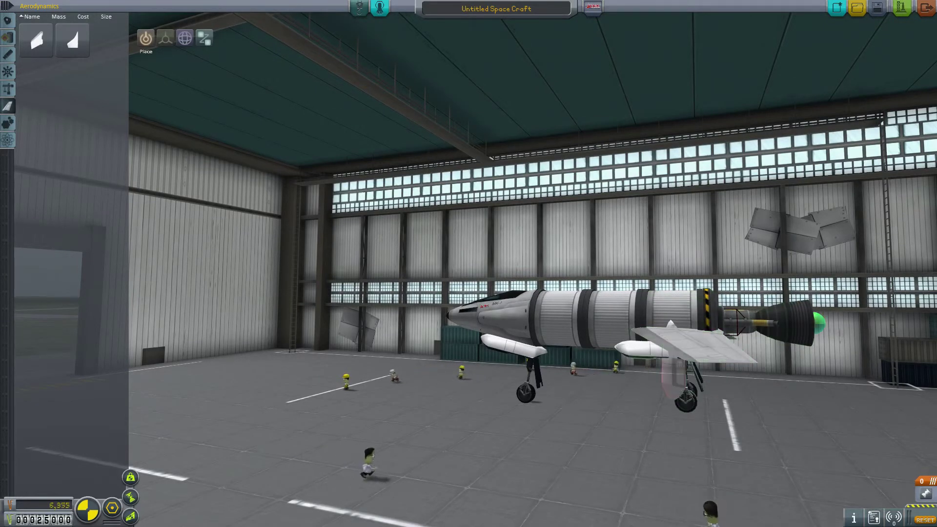
{"action": "left_click", "coordinate": [684, 379], "text": "alt"}
{"action": "key", "text": "Delete"}
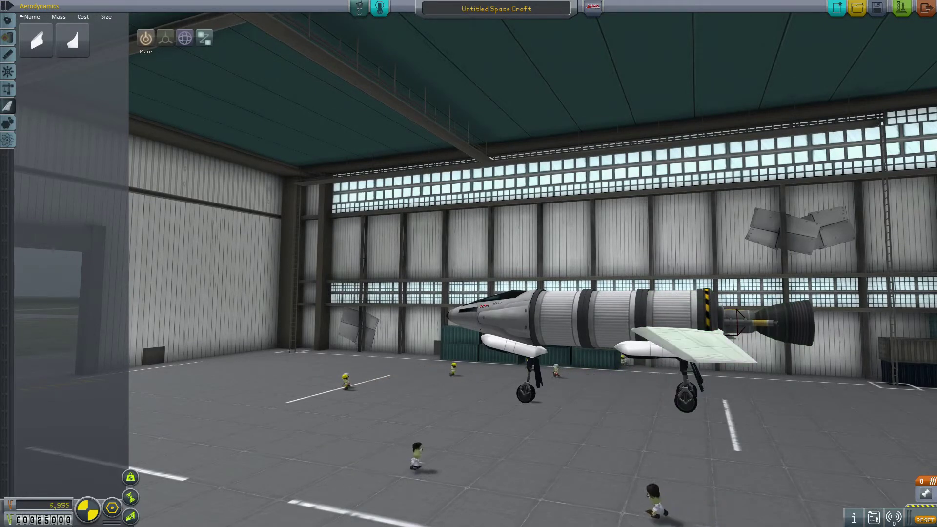
{"action": "left_click", "coordinate": [699, 349], "text": "alt"}
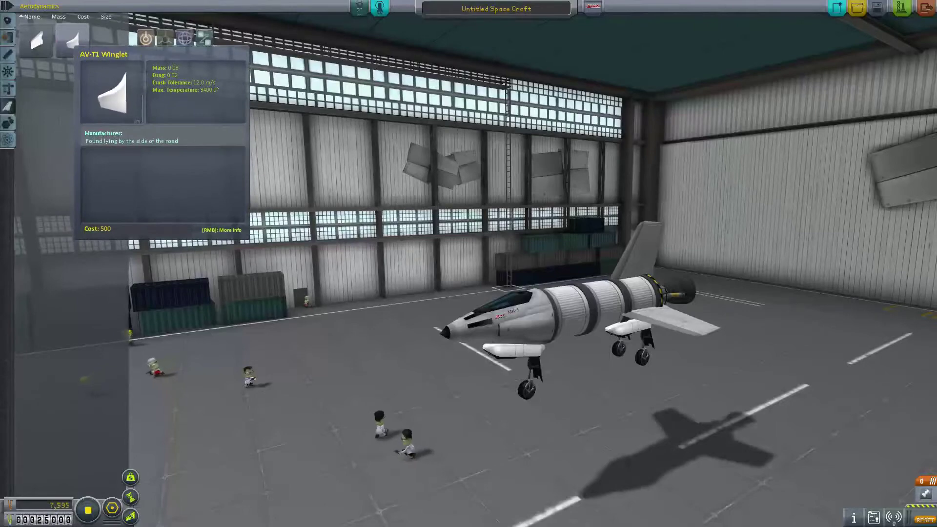
- Display the centers of mass and lift, and attach a mirrored pair of AV-T1 Winglets to the fuselage ahead of the rear wings
{"action": "left_click", "coordinate": [72, 40]}
{"action": "left_click", "coordinate": [130, 477]}
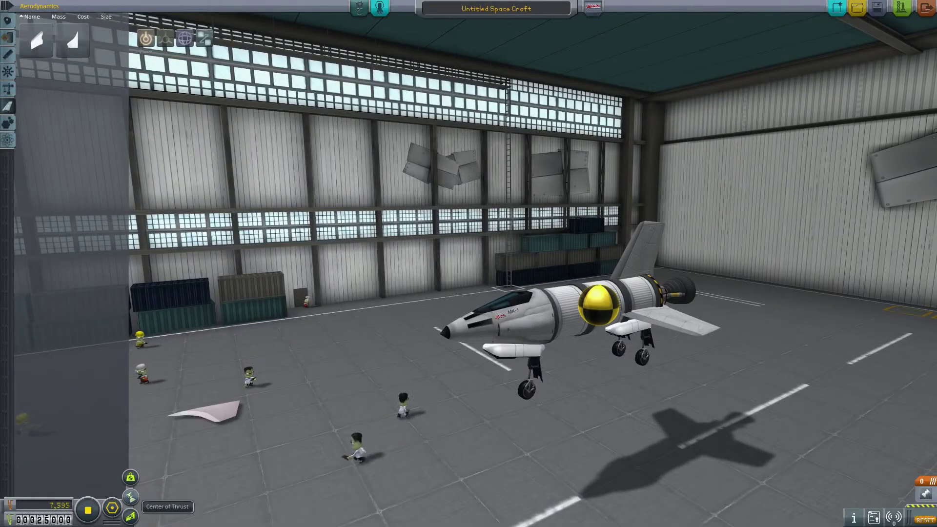
{"action": "left_click", "coordinate": [130, 516]}
{"action": "key", "text": "Right"}
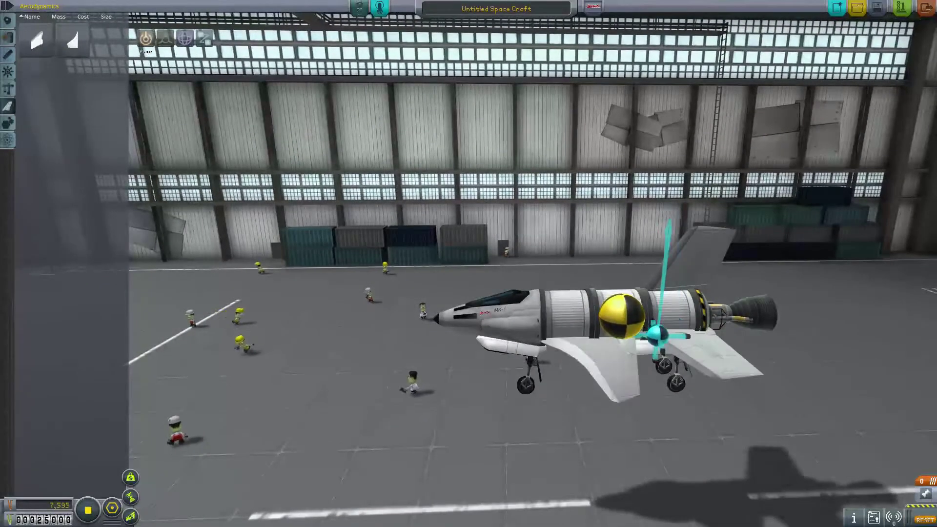
{"action": "key", "text": "x"}
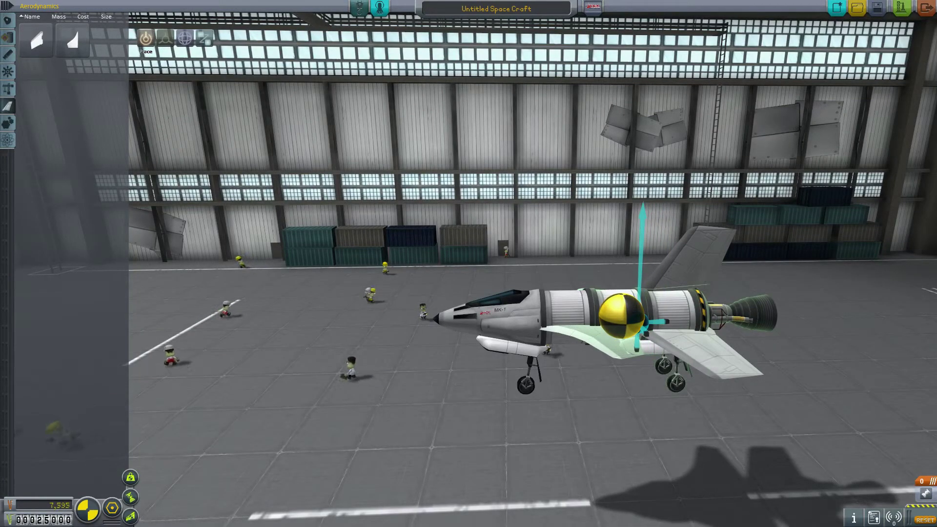
{"action": "left_click", "coordinate": [596, 337]}
{"action": "key", "text": "Left"}
{"action": "key", "text": "Right"}
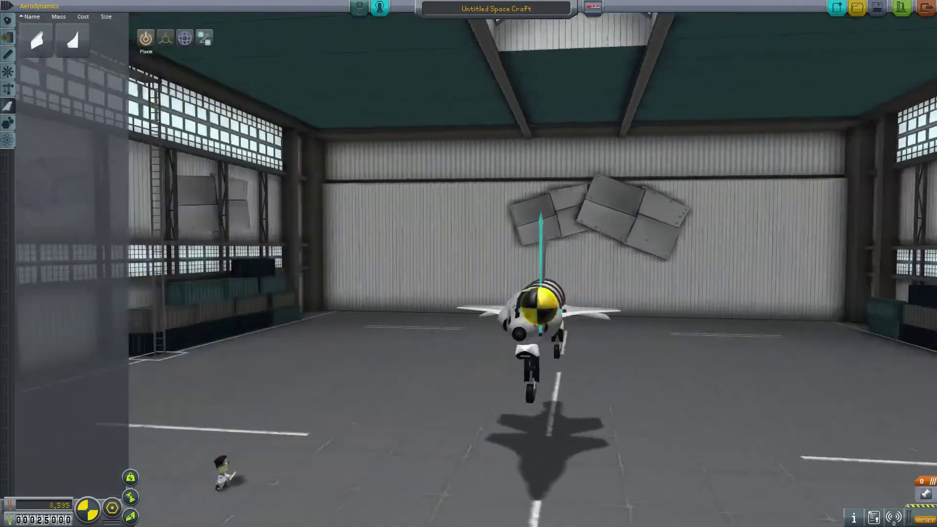
{"action": "key", "text": "Right"}
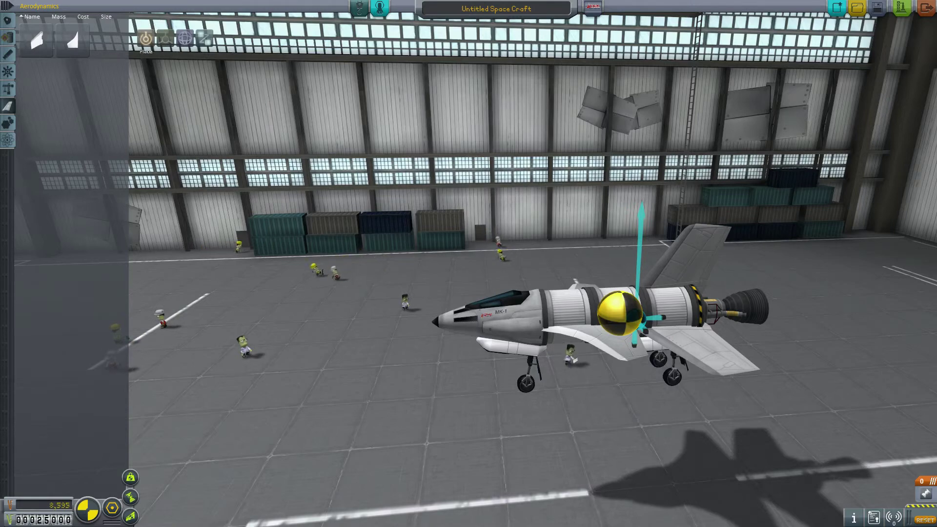
{"action": "key", "text": "Left"}
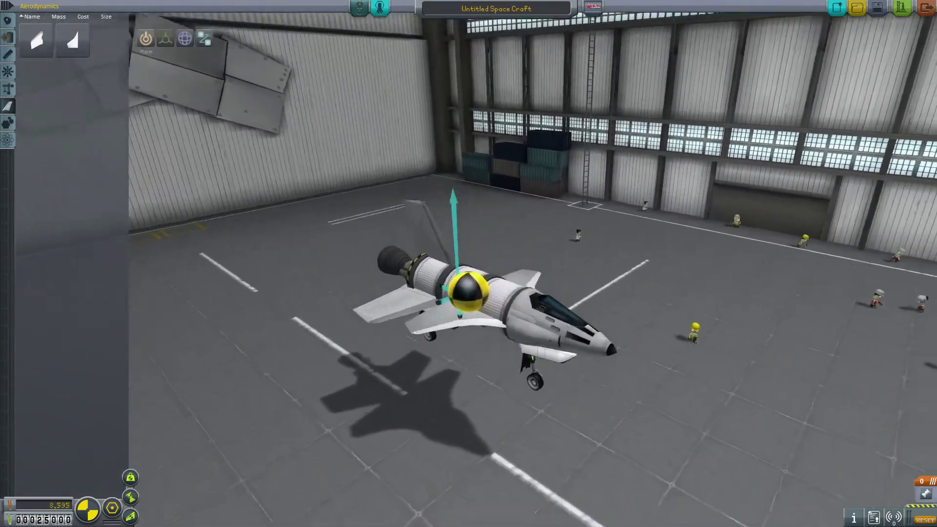
{"action": "key", "text": "Left"}
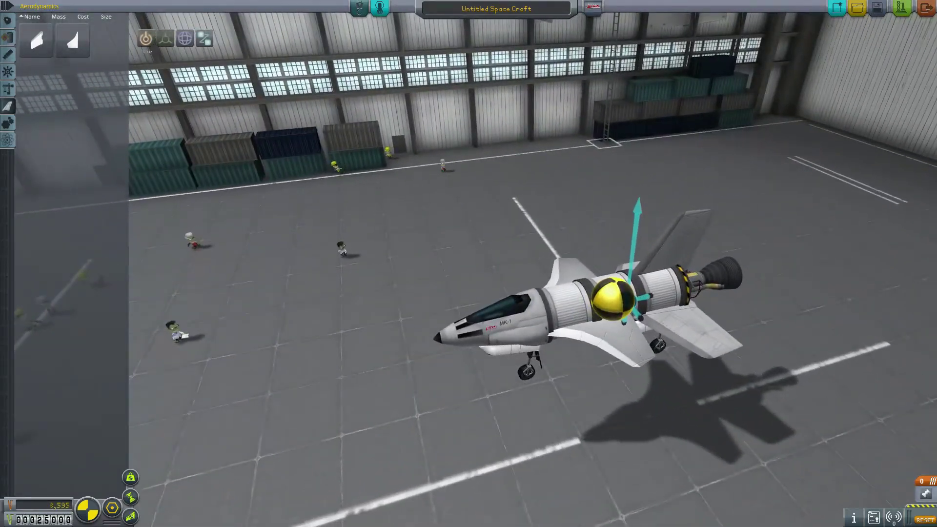